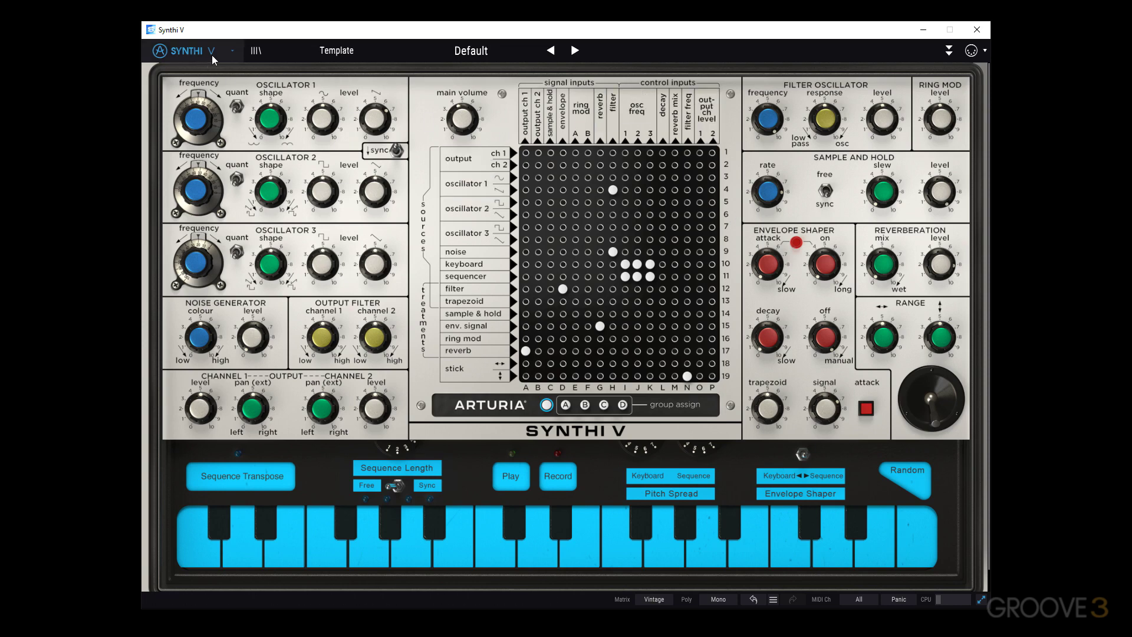
Look over the main menu's preset commands and the preset browser's filters and Template results, and close them.
click(184, 50)
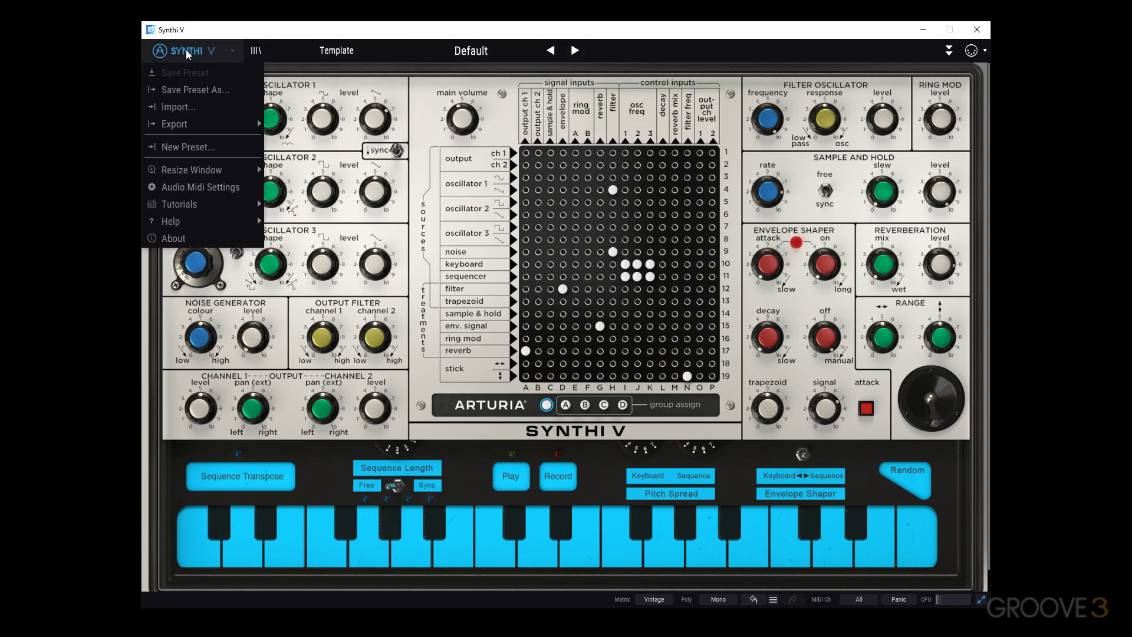
click(669, 45)
click(263, 57)
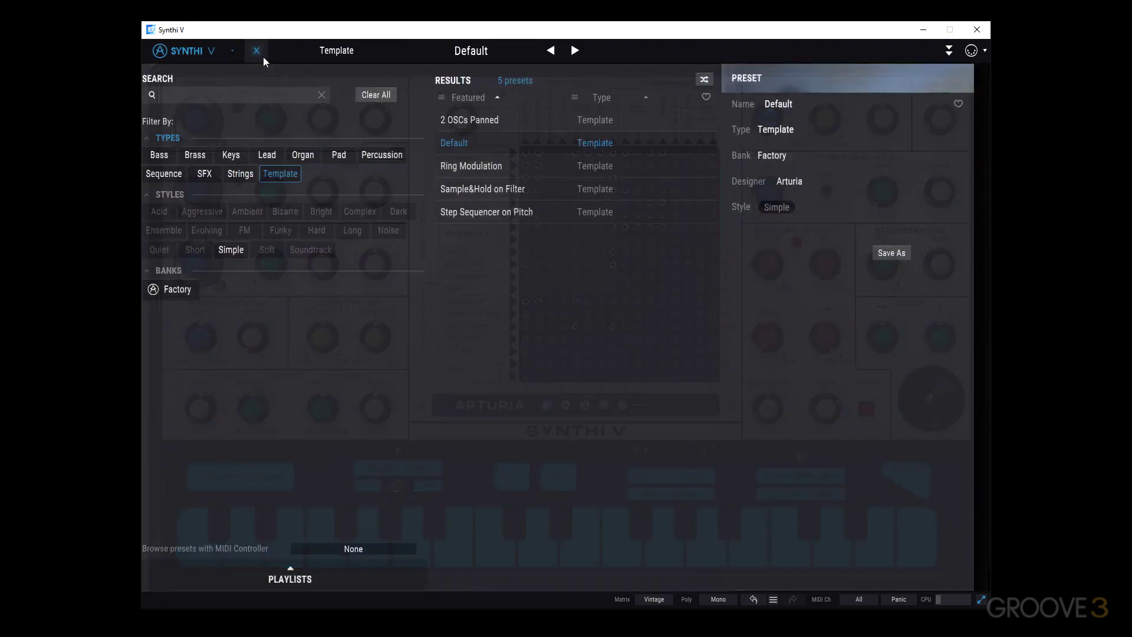
click(256, 51)
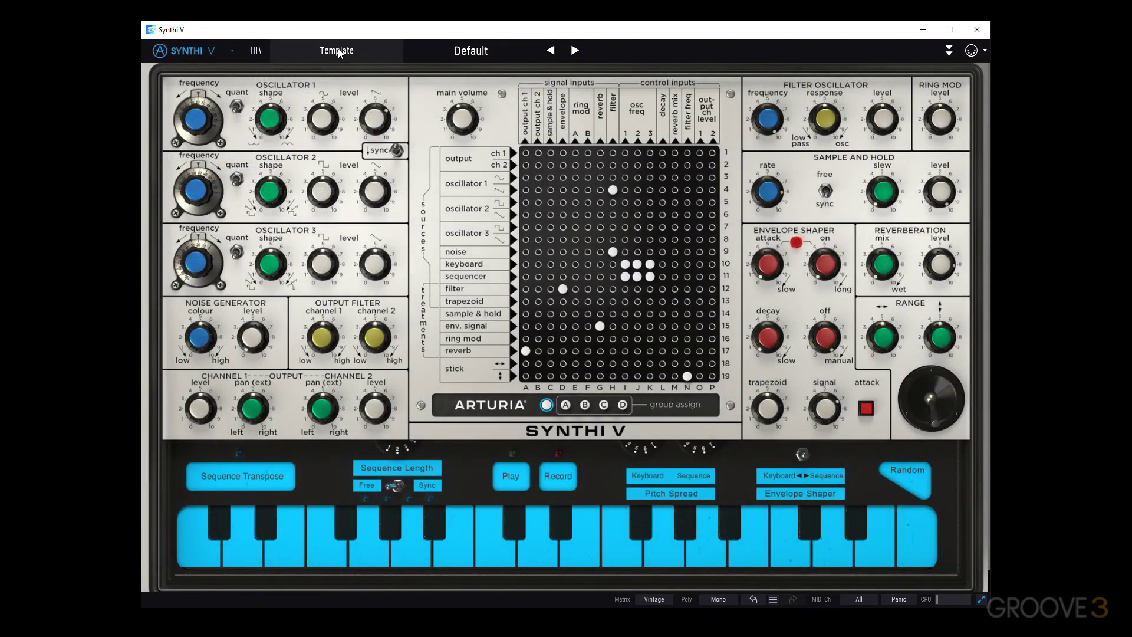
View the Template type's preset list and the advanced panel's Functions editor, and close both.
click(336, 50)
click(471, 50)
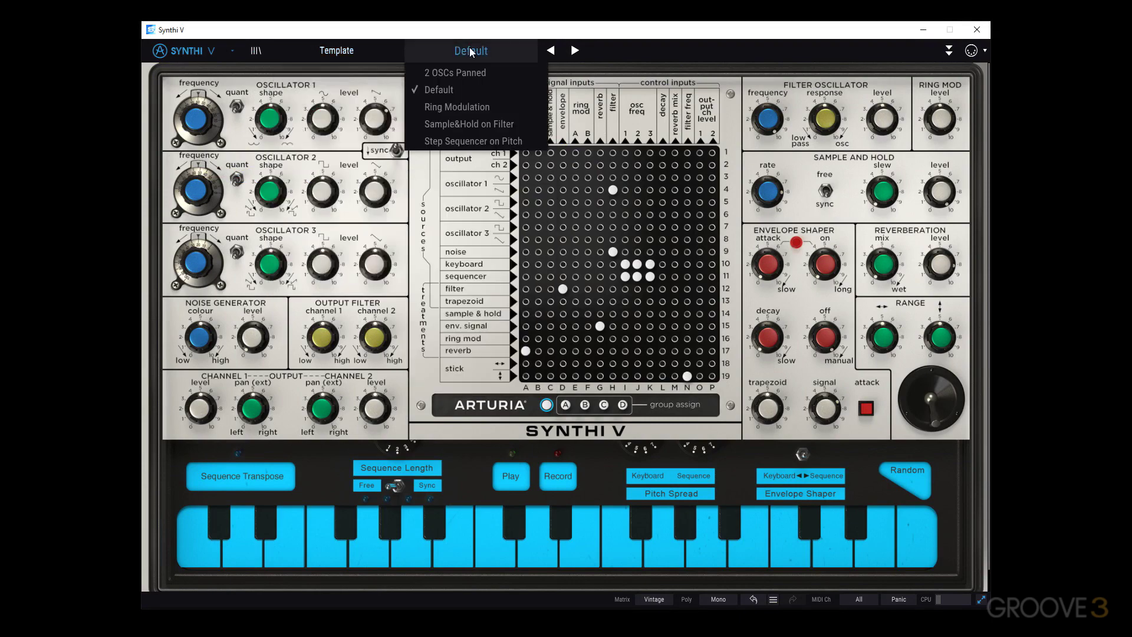
click(682, 52)
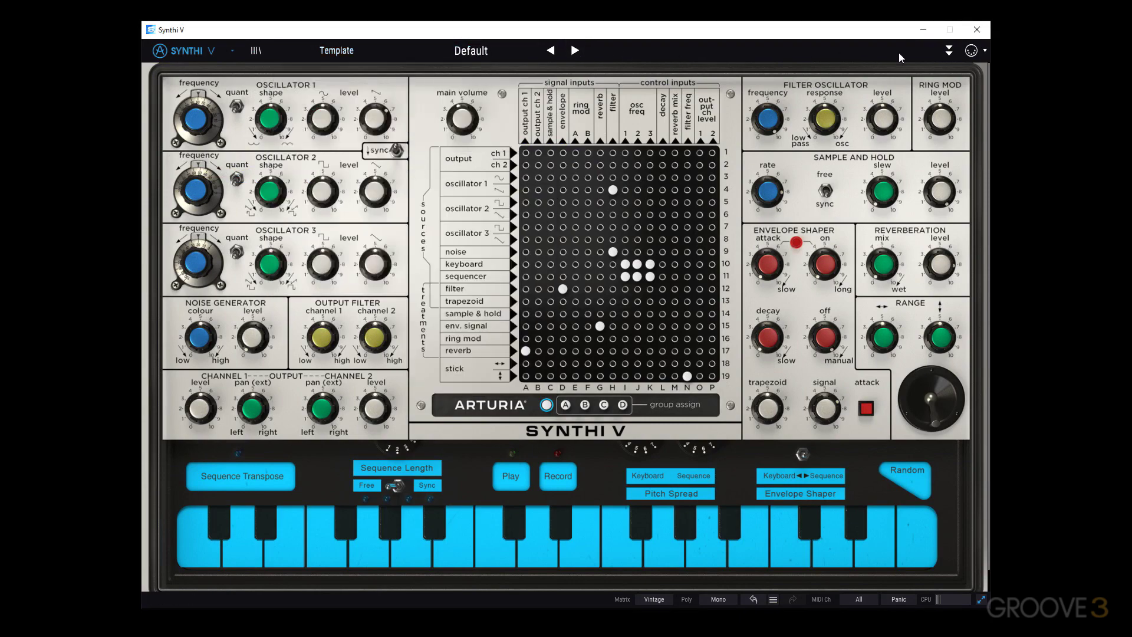
click(946, 52)
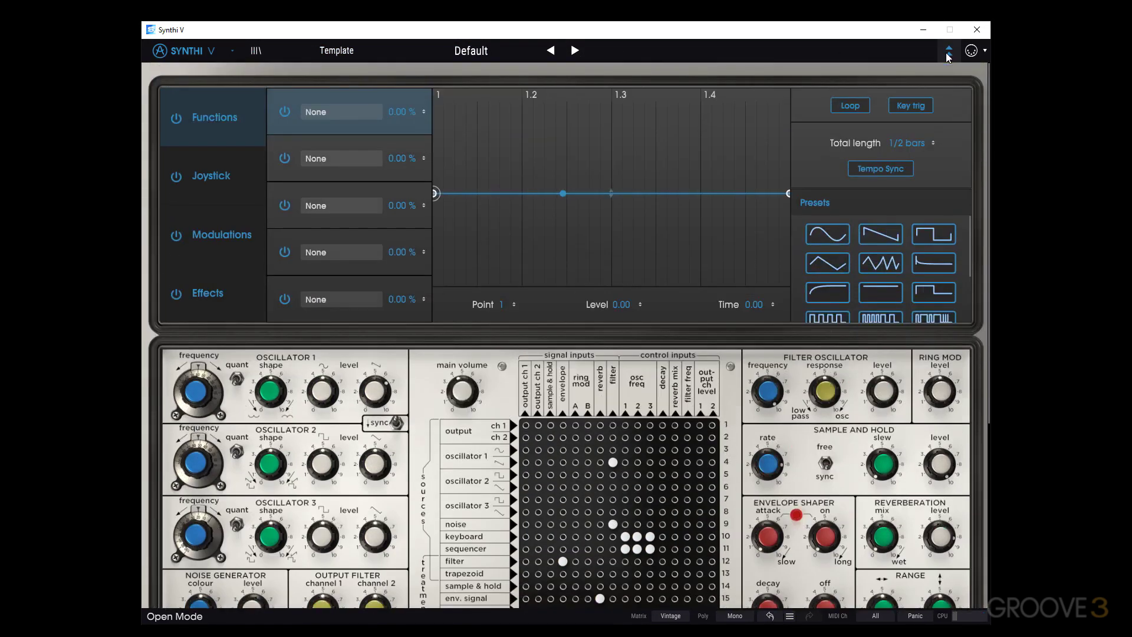
click(946, 52)
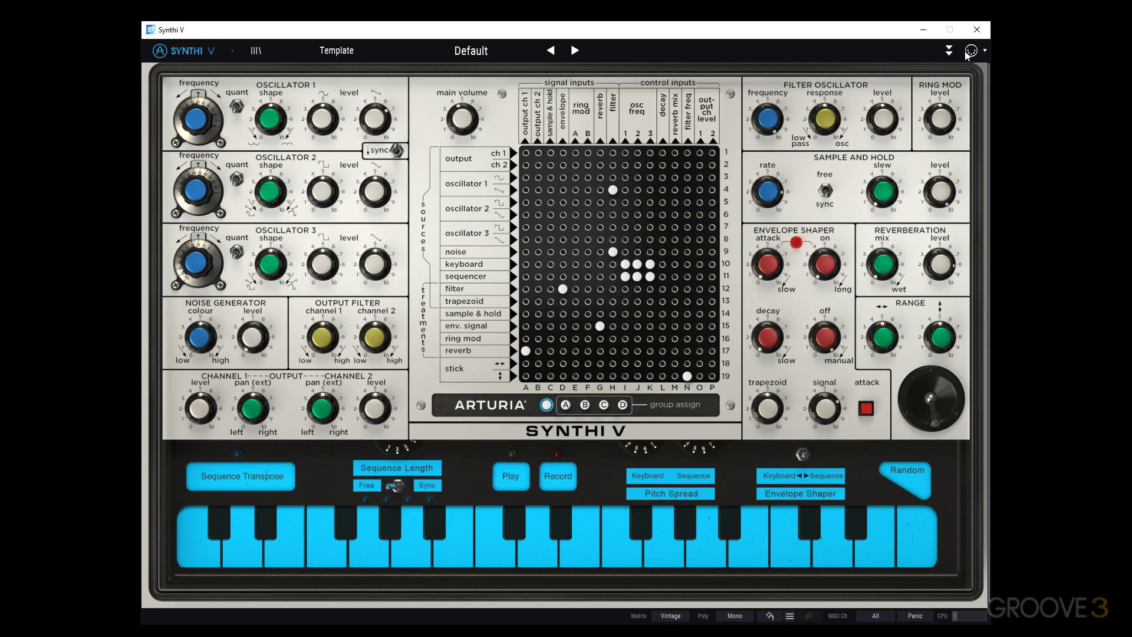
Turn on MIDI assign mode and inspect the MIDI control setup of the Sample and Hold rate.
click(966, 53)
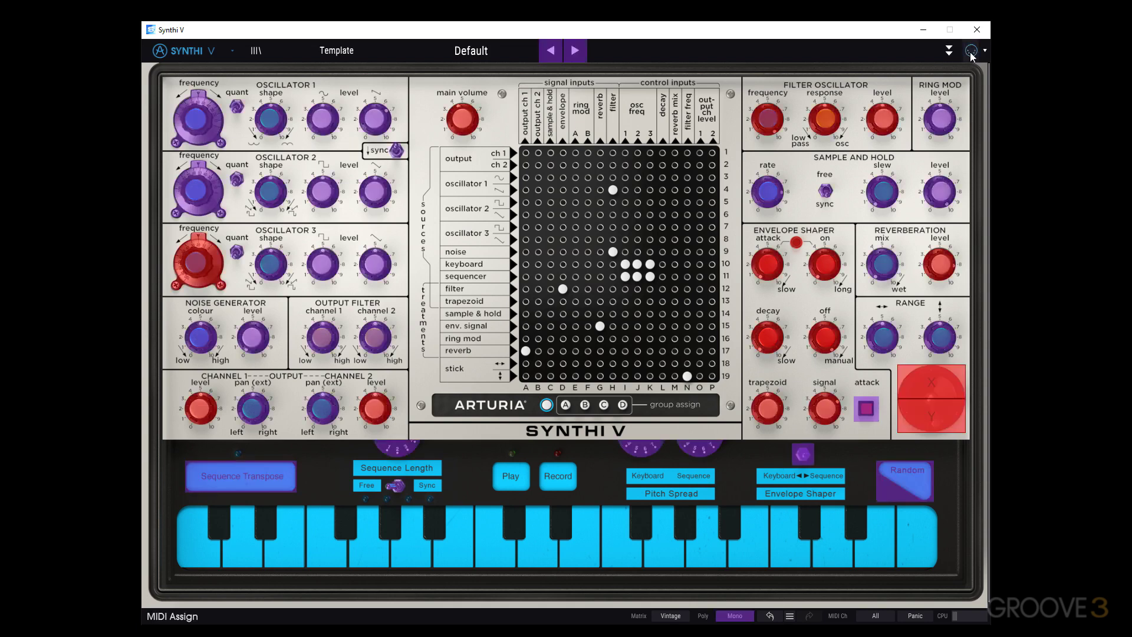
click(766, 196)
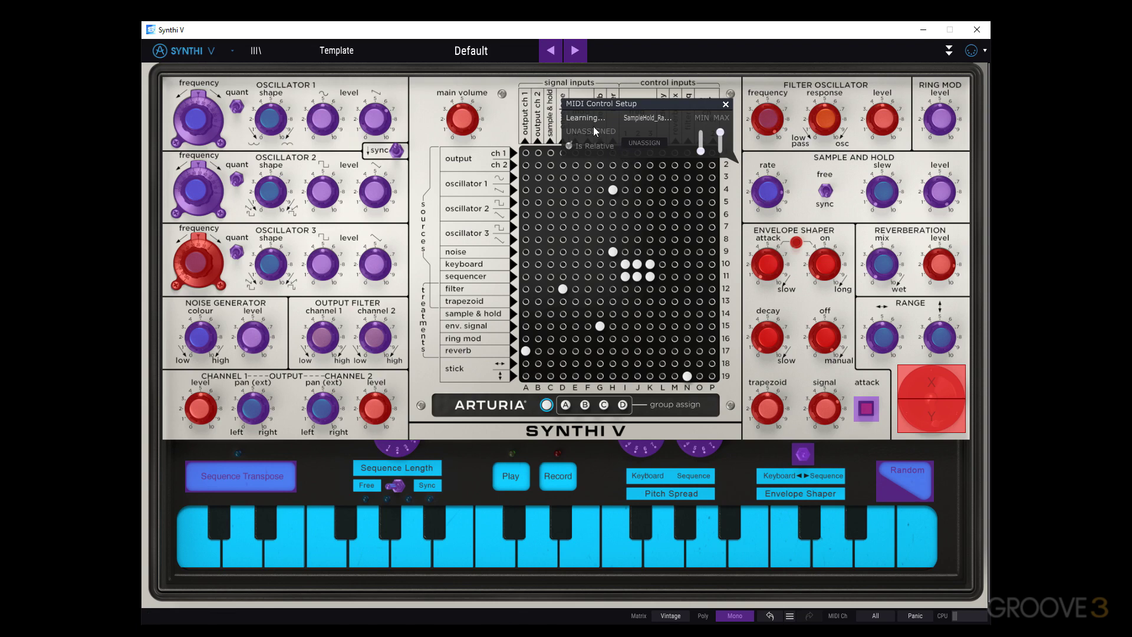
click(725, 105)
View the MIDI controller configuration options and leave MIDI assign mode.
click(985, 49)
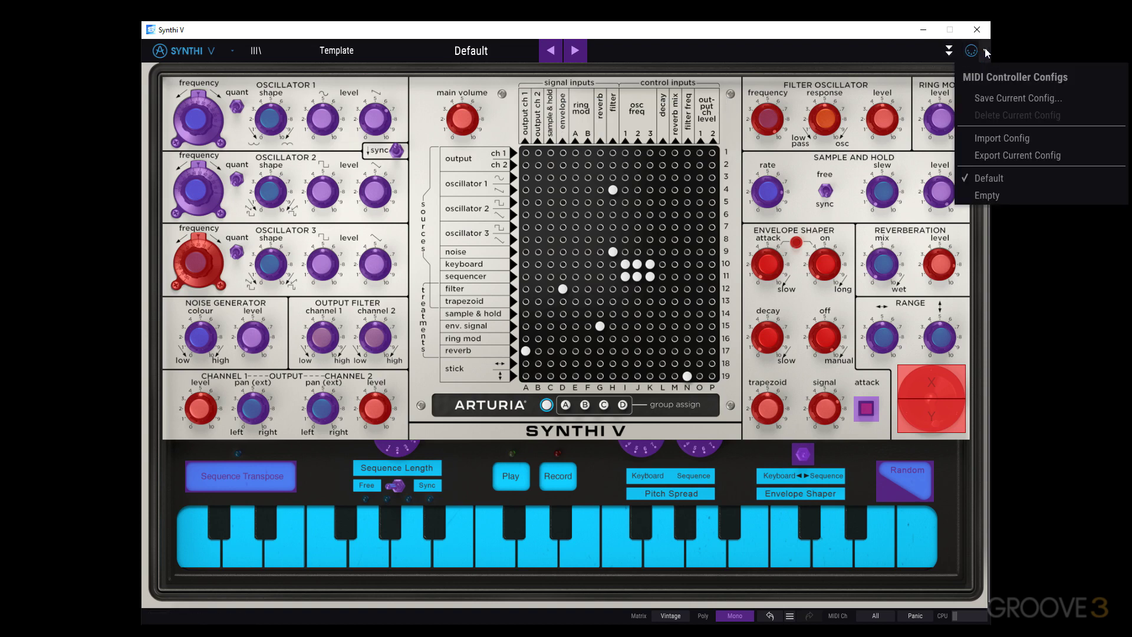
click(875, 73)
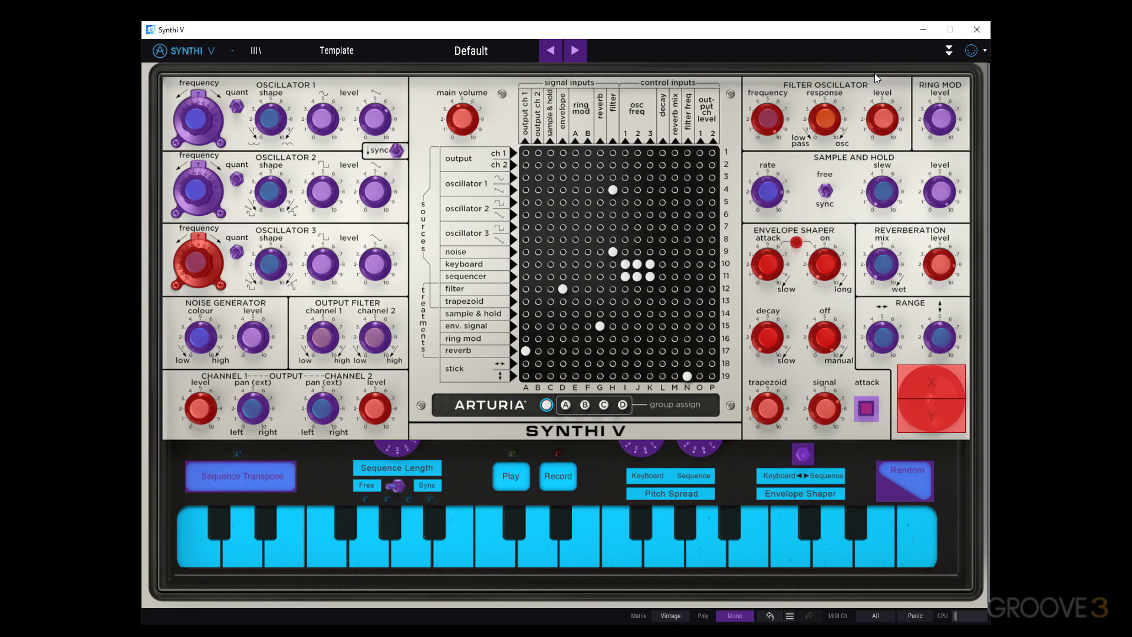
click(972, 50)
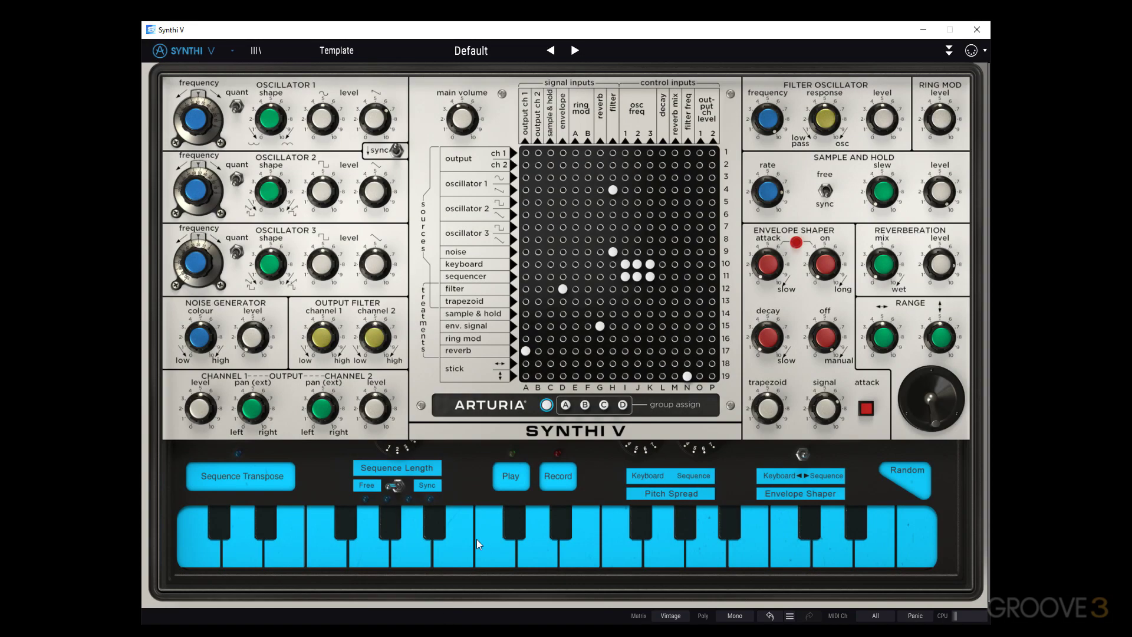
Try different square levels on oscillators 2 and 3, and reset both to 0.500.
mouse_move(377, 340)
mouse_move(332, 351)
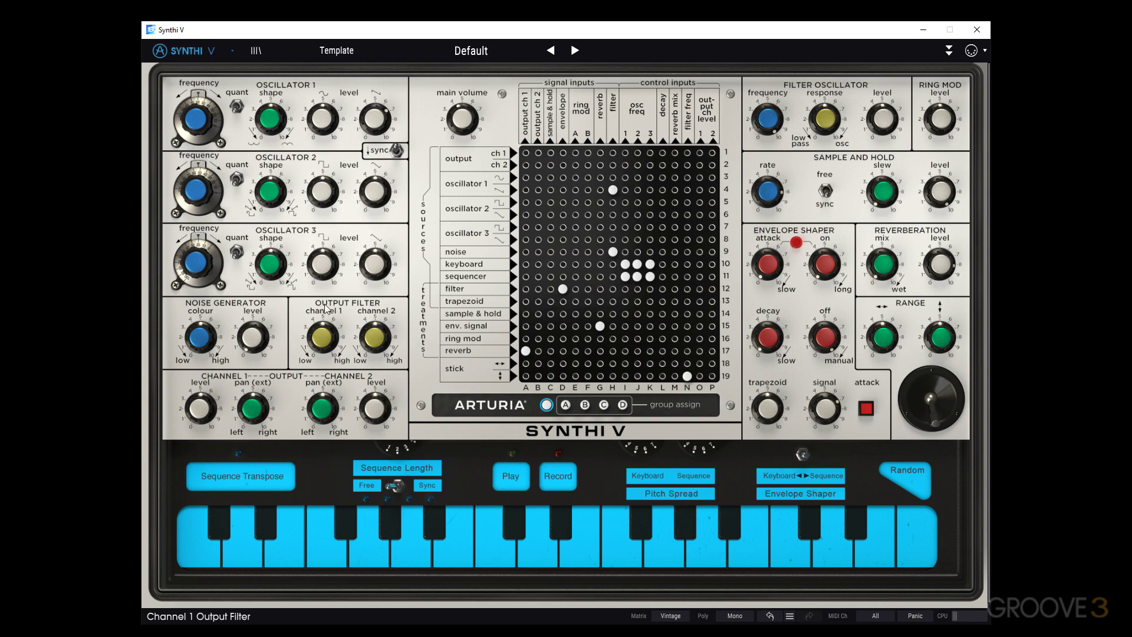
mouse_move(318, 197)
mouse_move(317, 197)
mouse_down()
mouse_move(322, 231)
mouse_move(318, 200)
mouse_up()
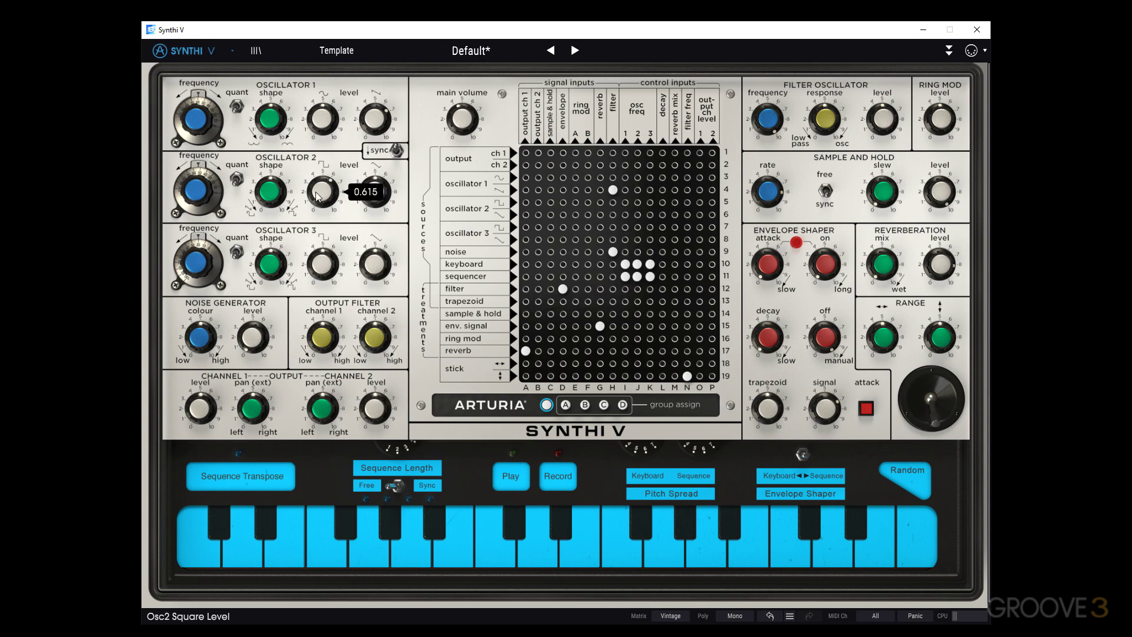
drag(318, 196, 318, 194)
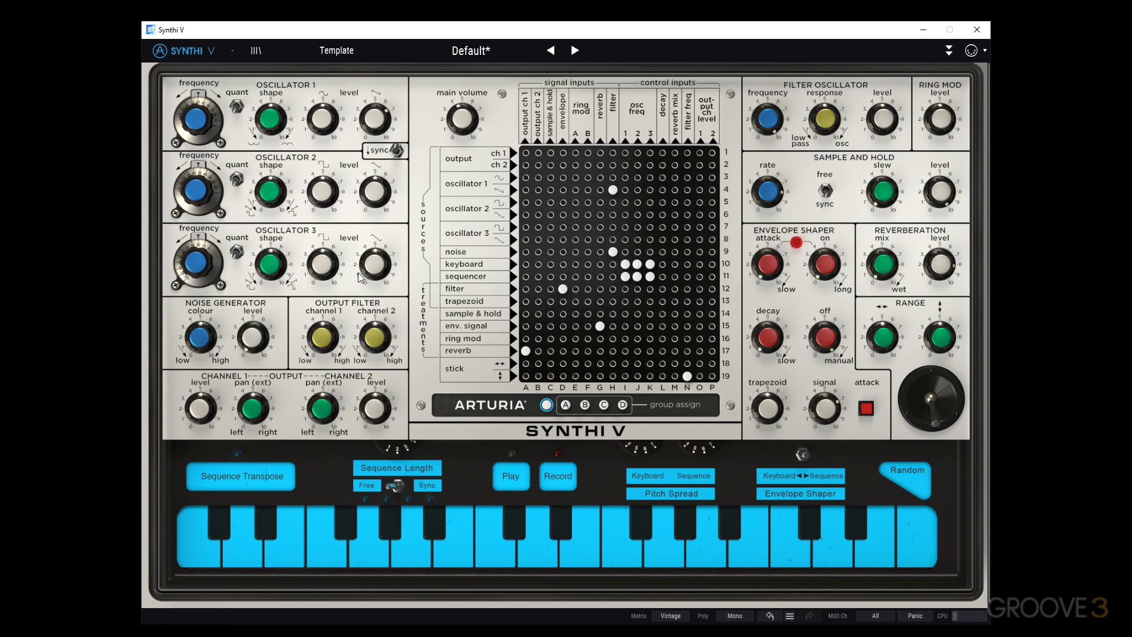
mouse_move(328, 267)
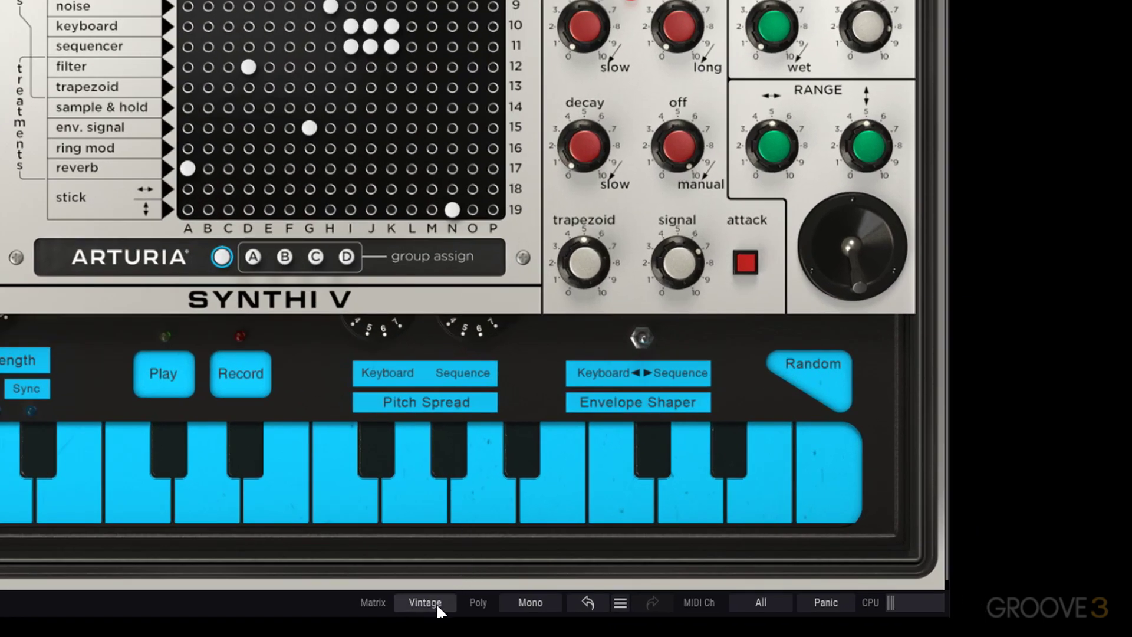
View the pin matrix modes, and try the Poly 2 polyphony setting before returning it to Mono.
click(677, 616)
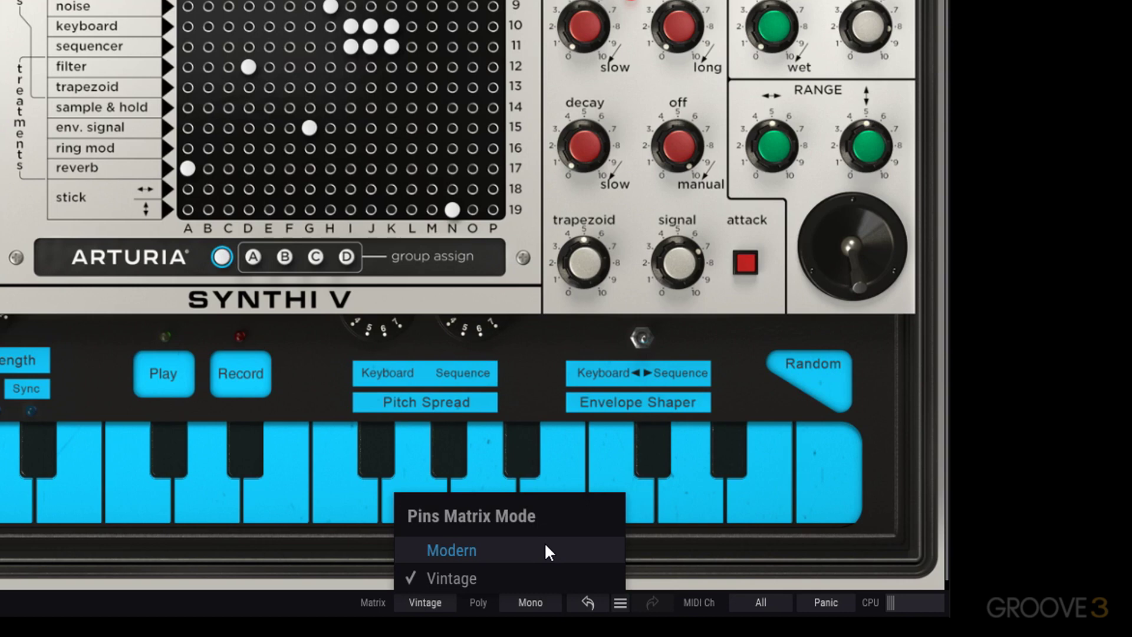
click(523, 603)
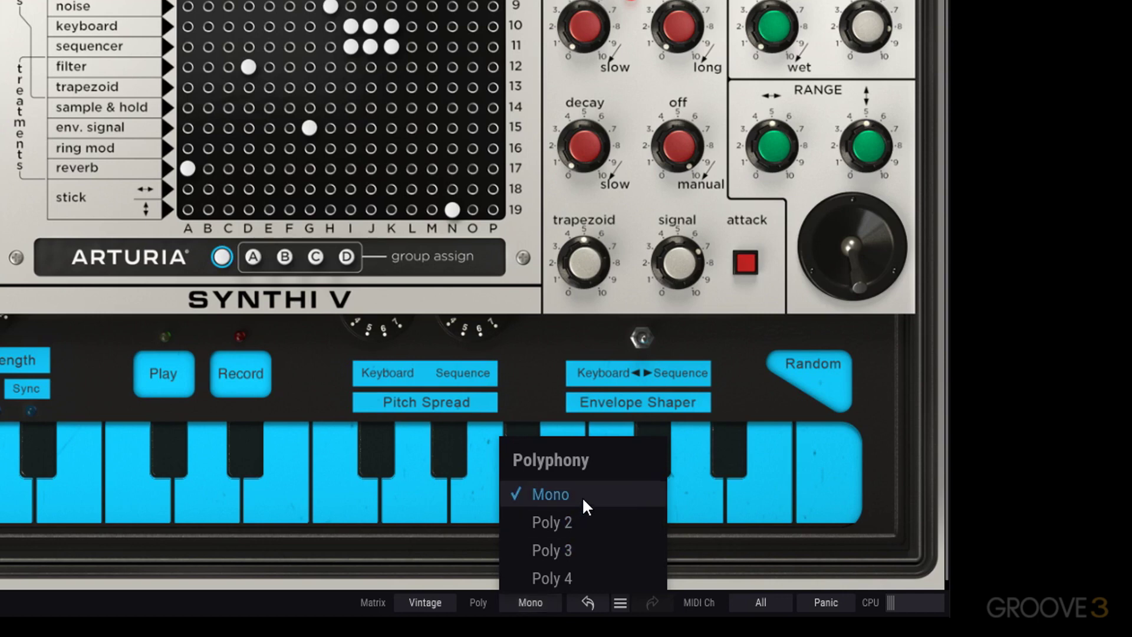
click(608, 524)
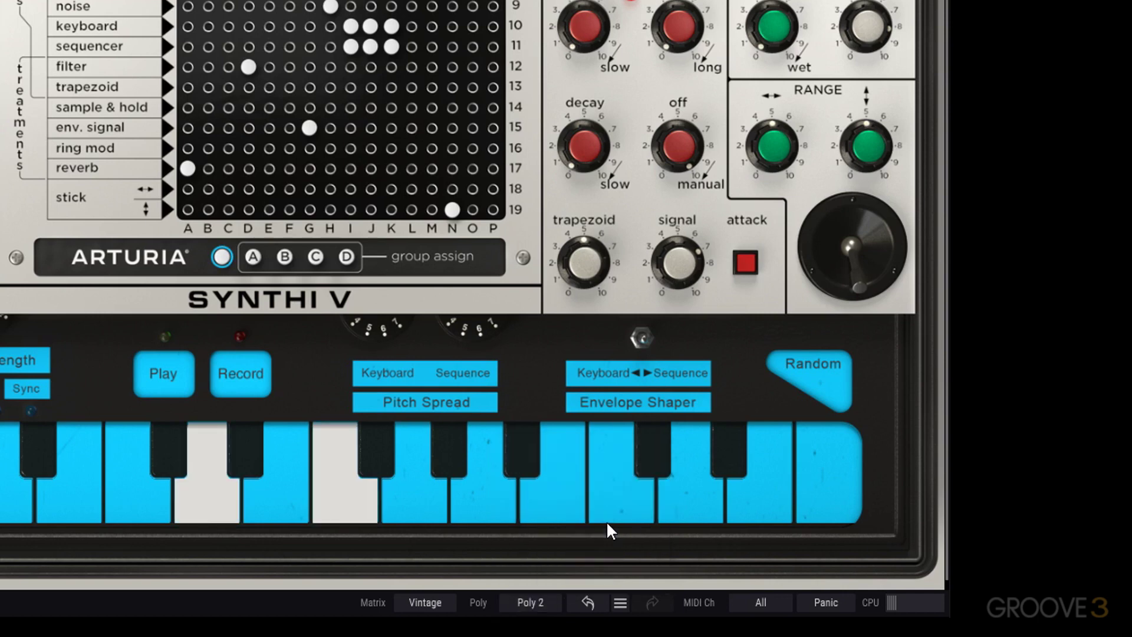
click(546, 594)
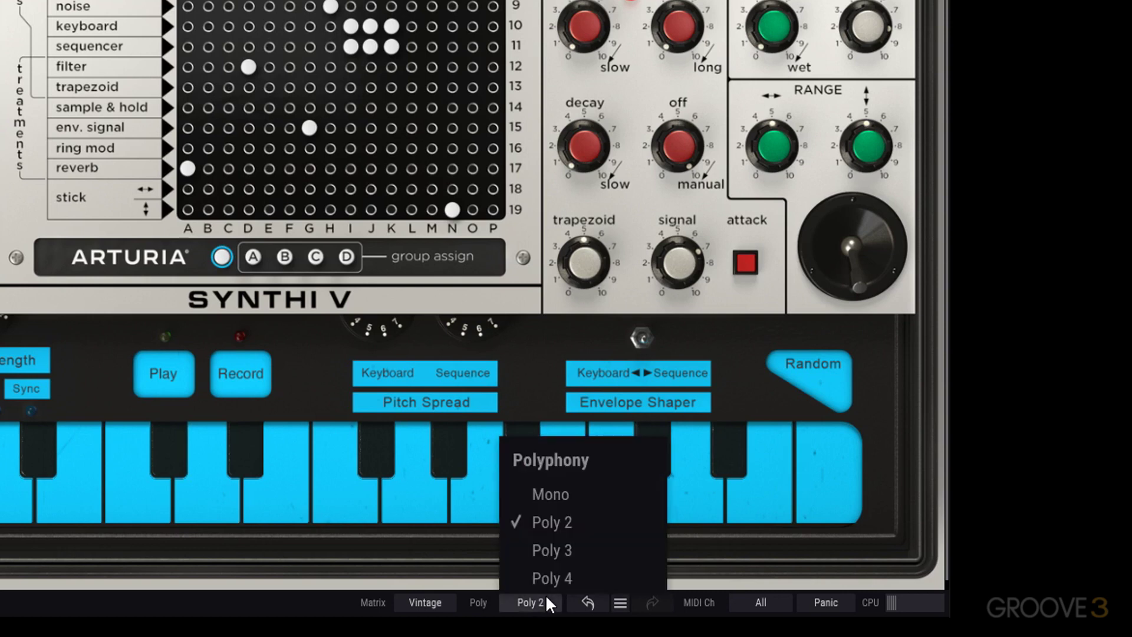
click(558, 500)
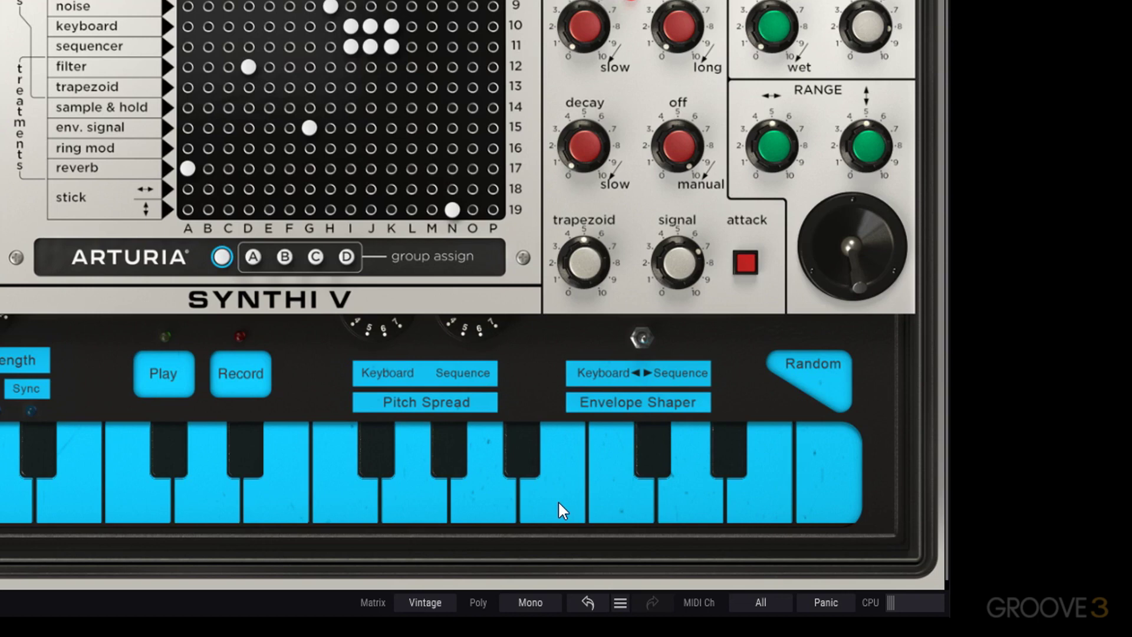
Undo the last polyphony change, go back through the edit history and redo the undone edits.
click(588, 602)
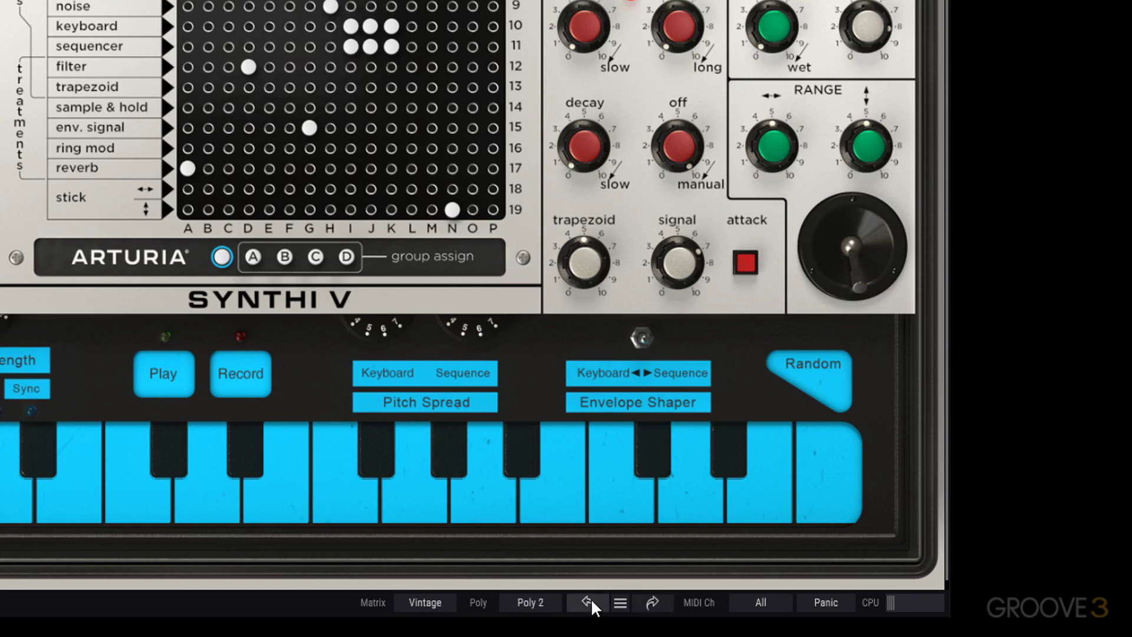
click(621, 600)
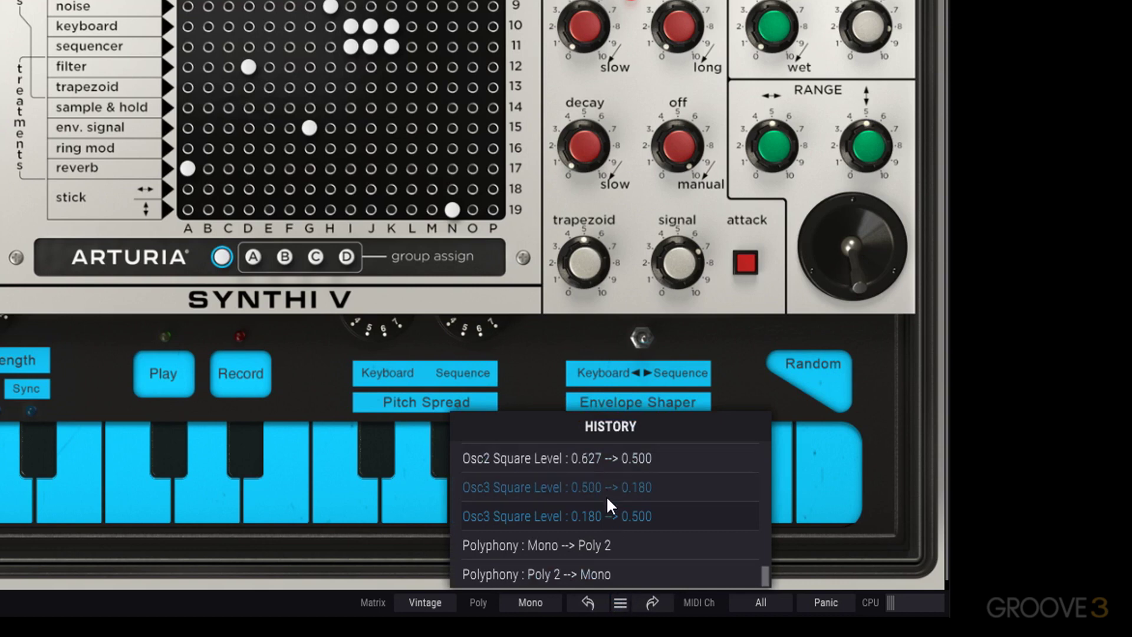
click(625, 456)
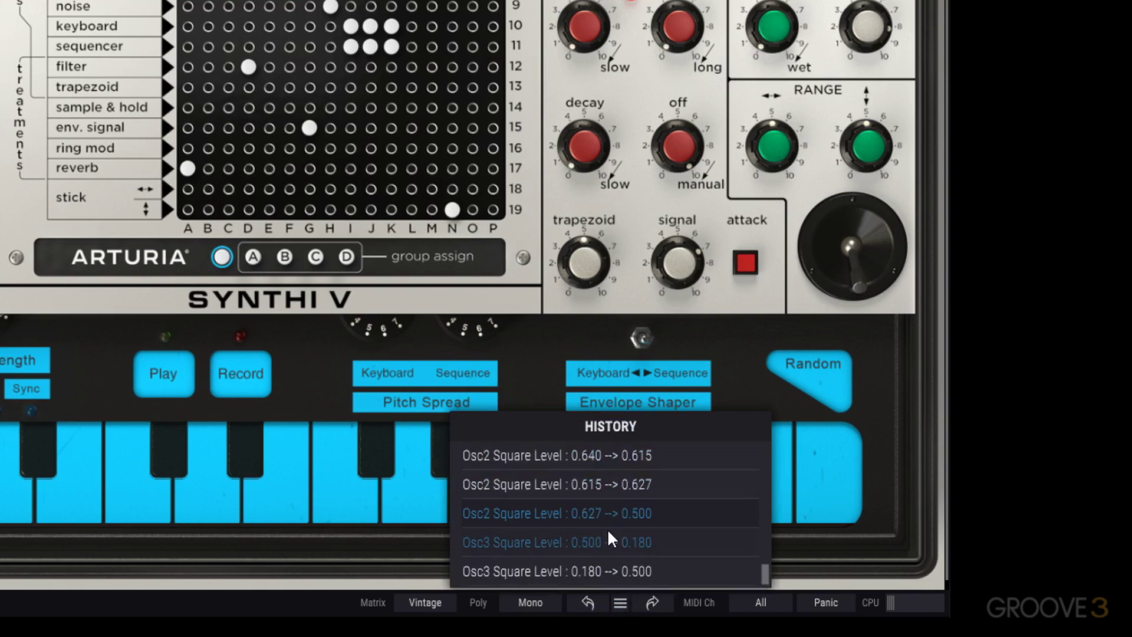
scroll(607, 560, down, 1)
click(654, 606)
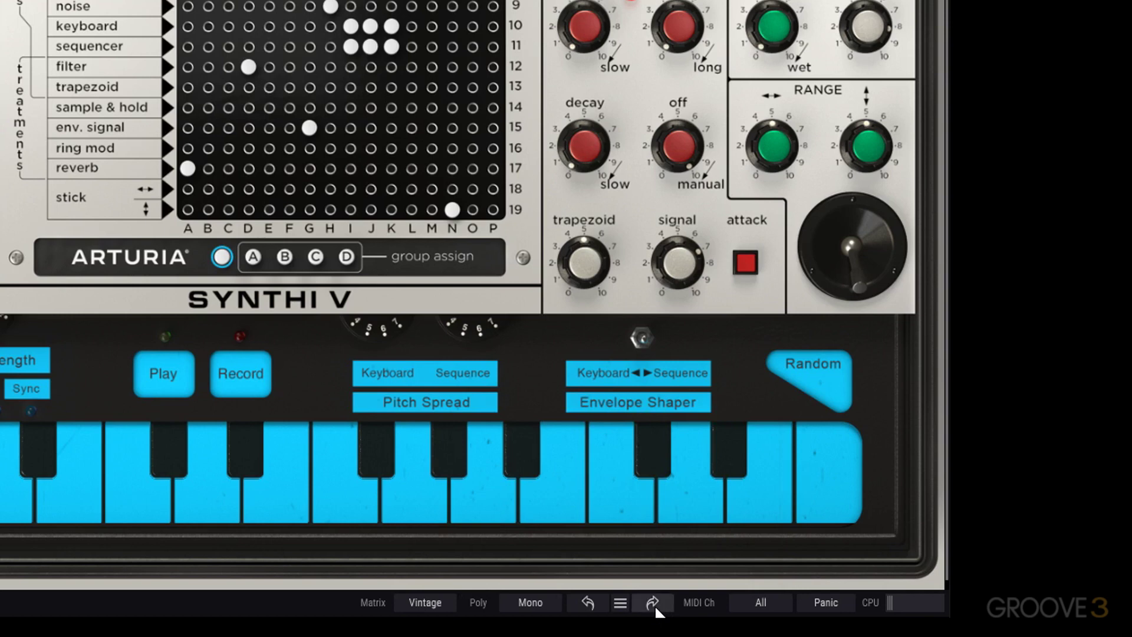
View the available MIDI channel options and leave the channel set to All.
click(744, 599)
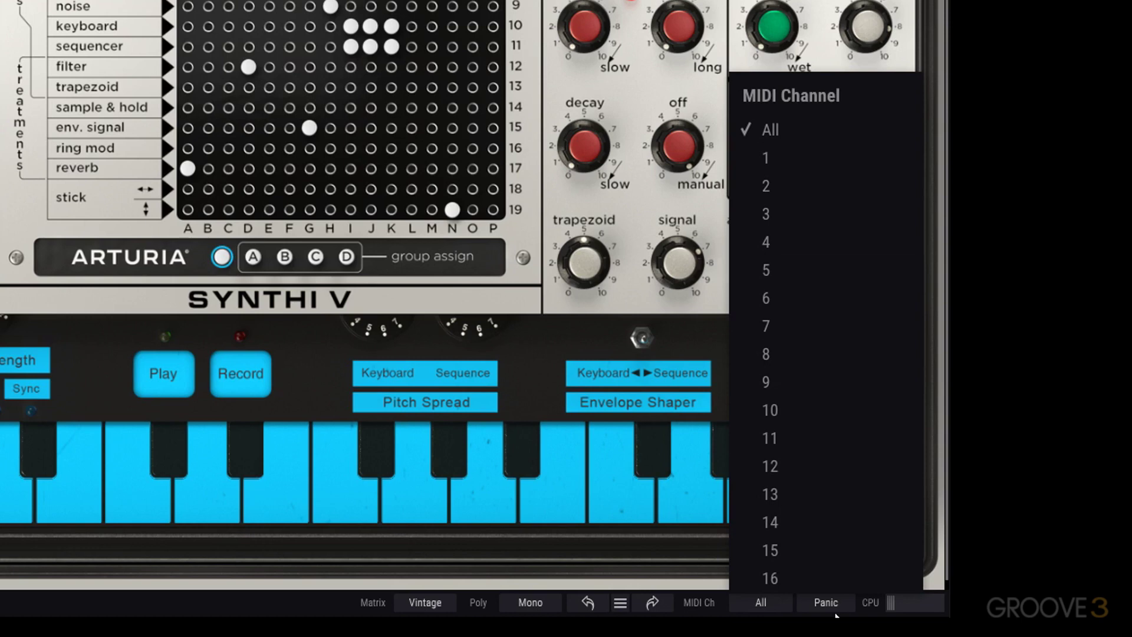
click(869, 601)
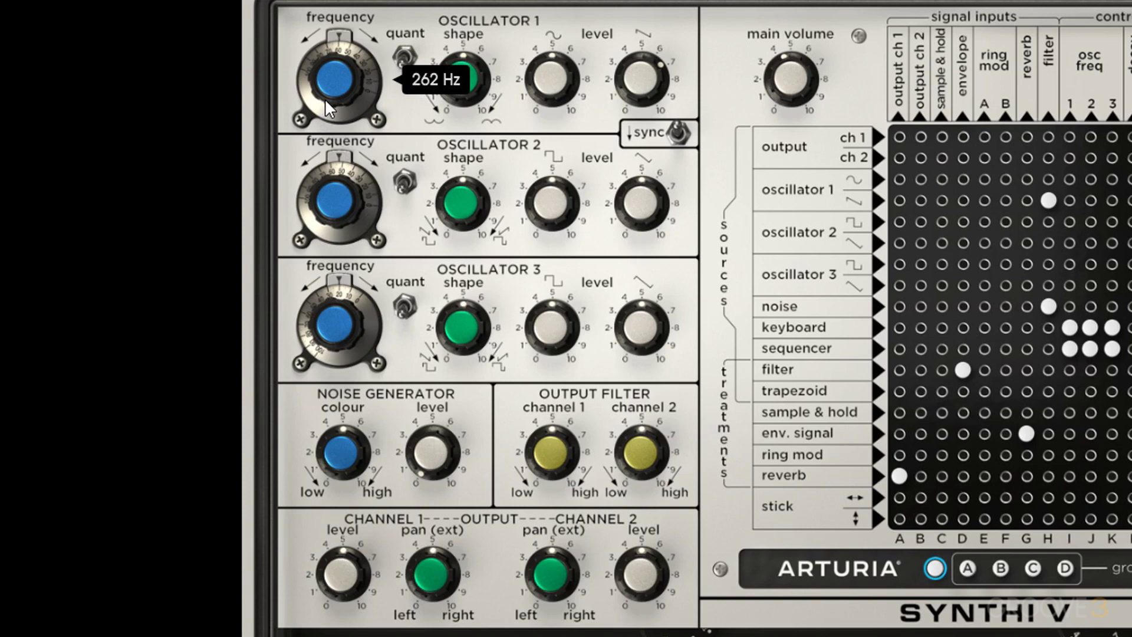
Examine the values of oscillator 1's frequency and levels, the filter frequency, and the Sample and Hold rate.
drag(325, 98, 325, 97)
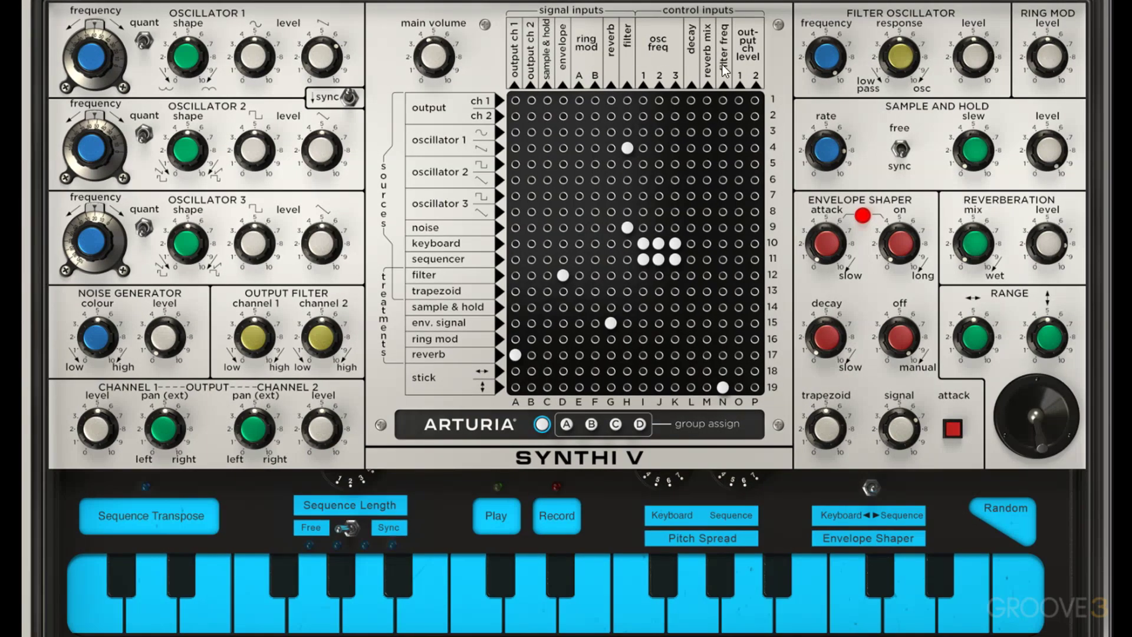
drag(826, 56, 826, 55)
drag(816, 150, 814, 154)
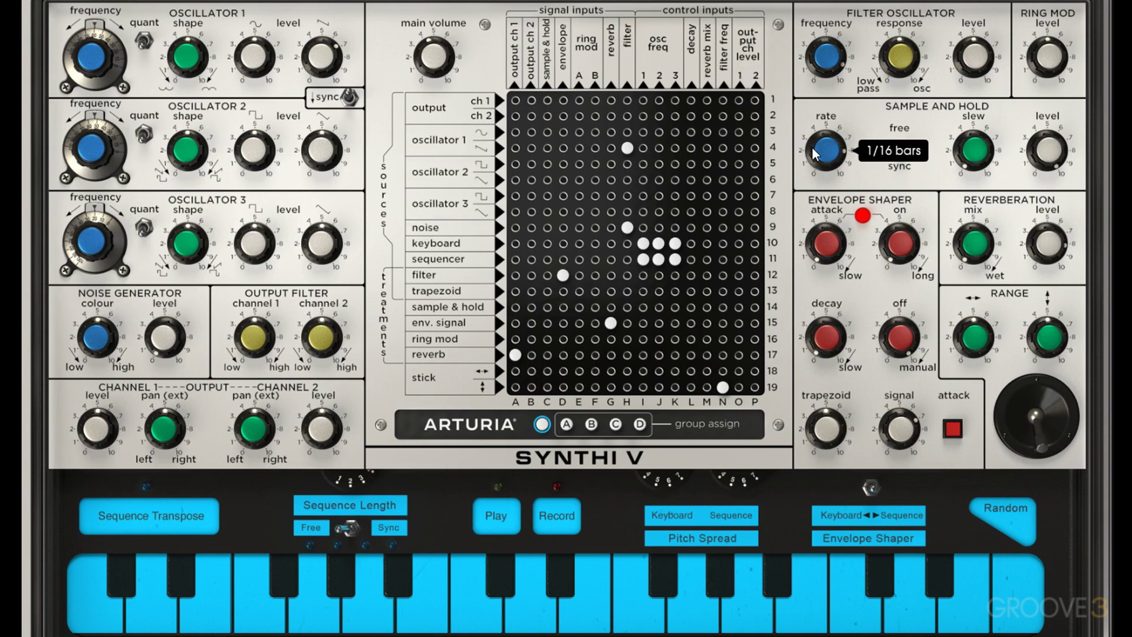
mouse_move(203, 70)
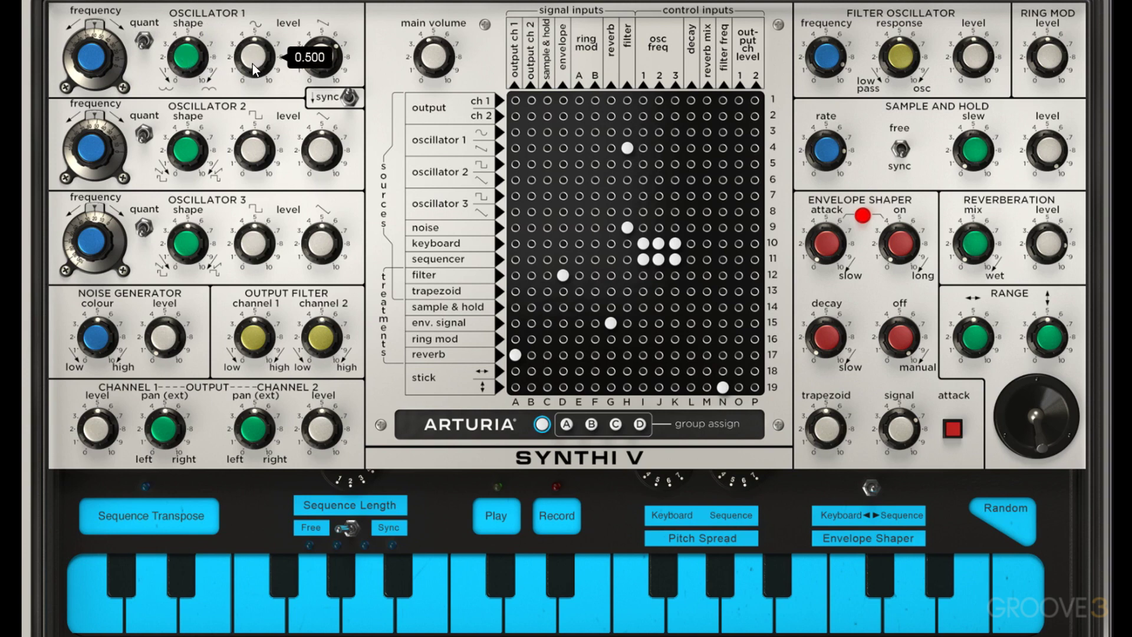
mouse_move(322, 63)
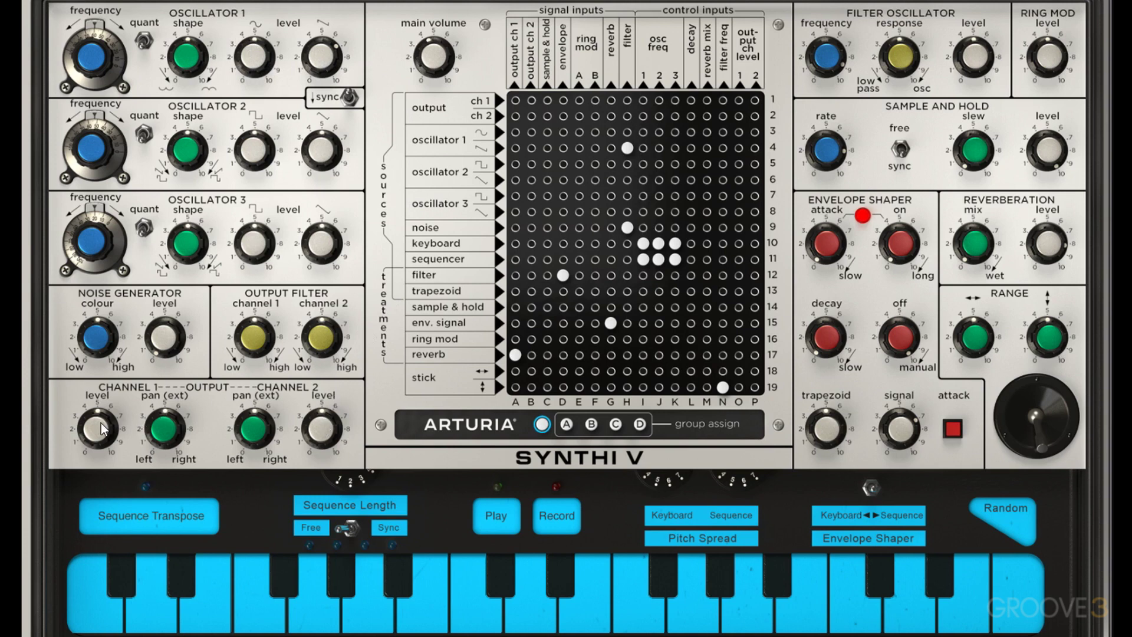
mouse_move(166, 355)
mouse_move(1035, 414)
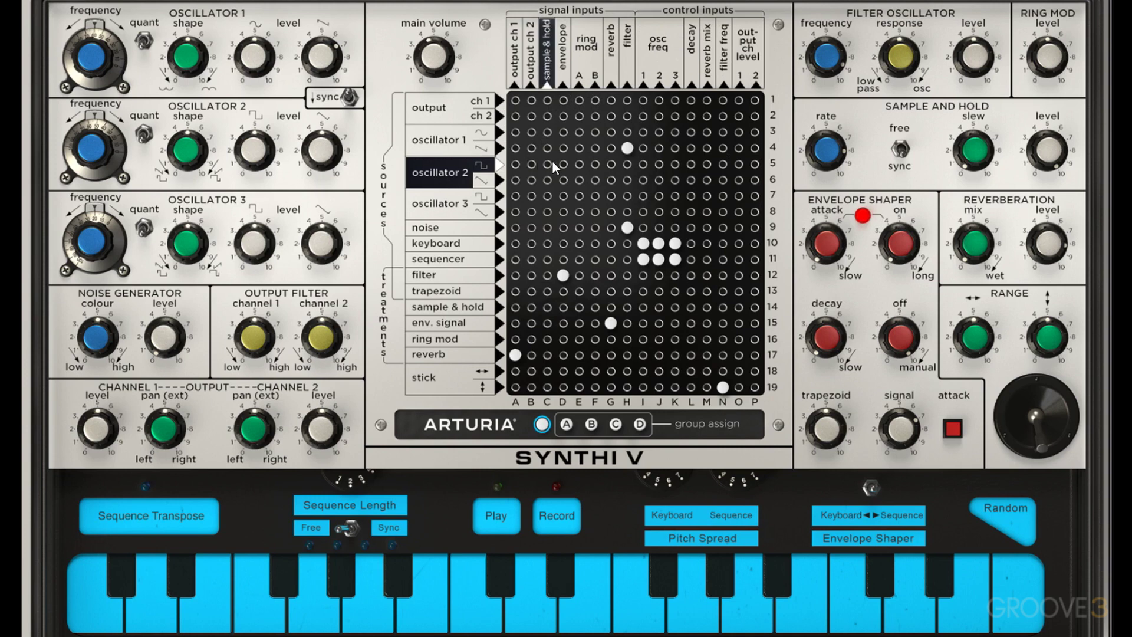
click(594, 196)
click(563, 196)
click(593, 195)
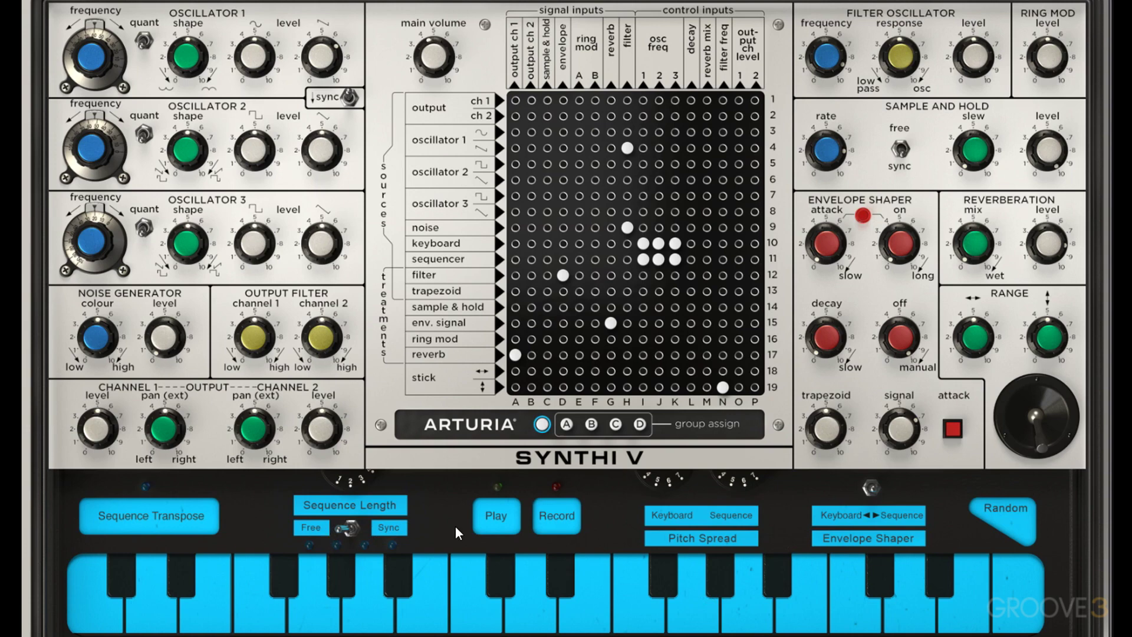
Open the Functions editor, add a raised point to the first curve, and lower the existing middle point to about level -0.389, time 0.375.
click(1038, 1)
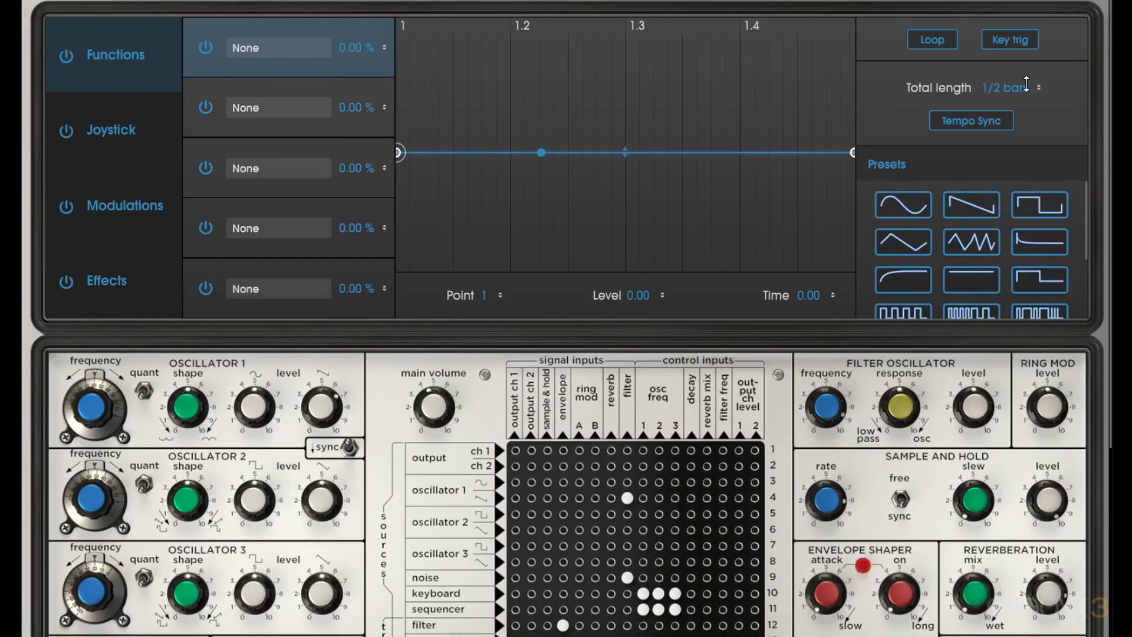
click(471, 109)
drag(541, 153, 568, 195)
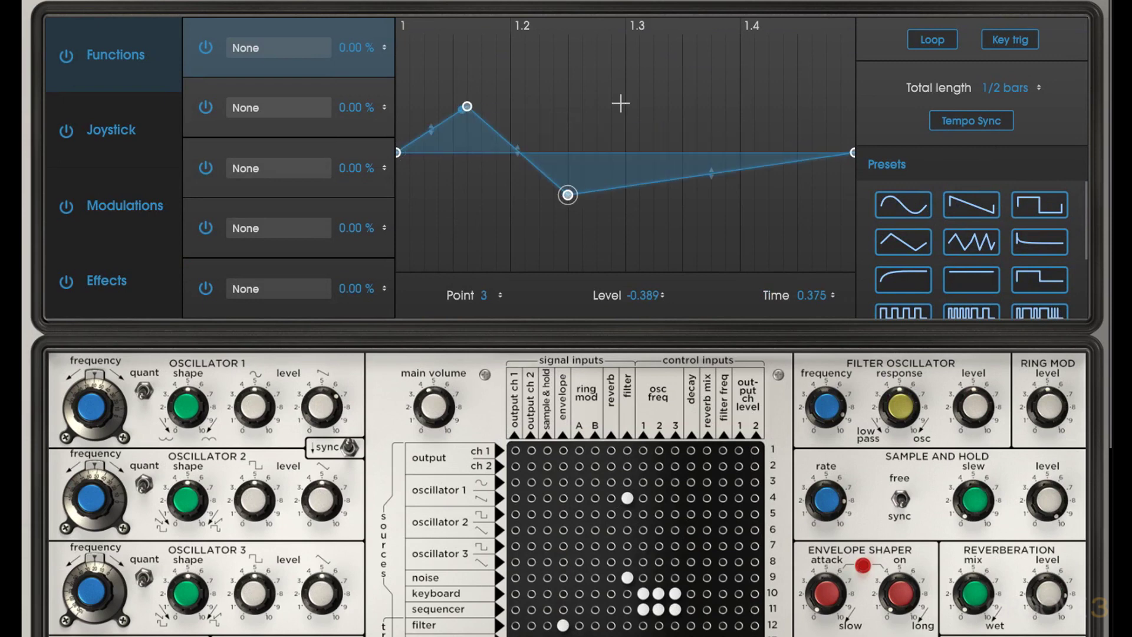
Add two more points to the first function's curve, one raised and the following one at about level -0.488, time 0.594.
click(625, 104)
click(667, 205)
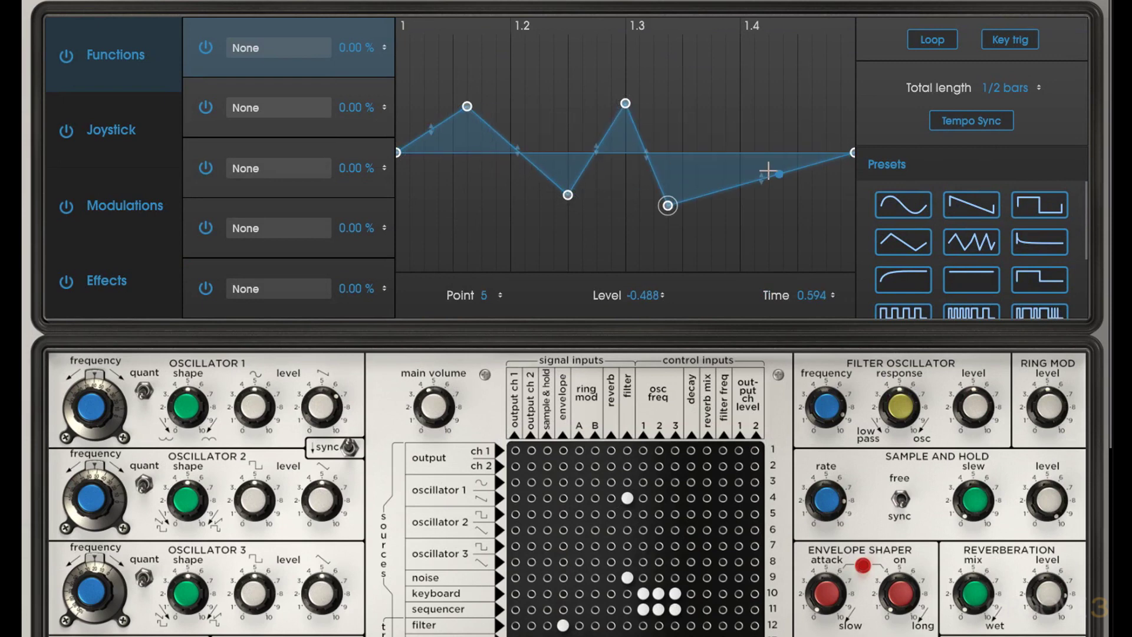
Open the Joystick editor and move point J off its start position, using the front-panel joystick to finish at about X 0.297, Y -0.111.
click(110, 139)
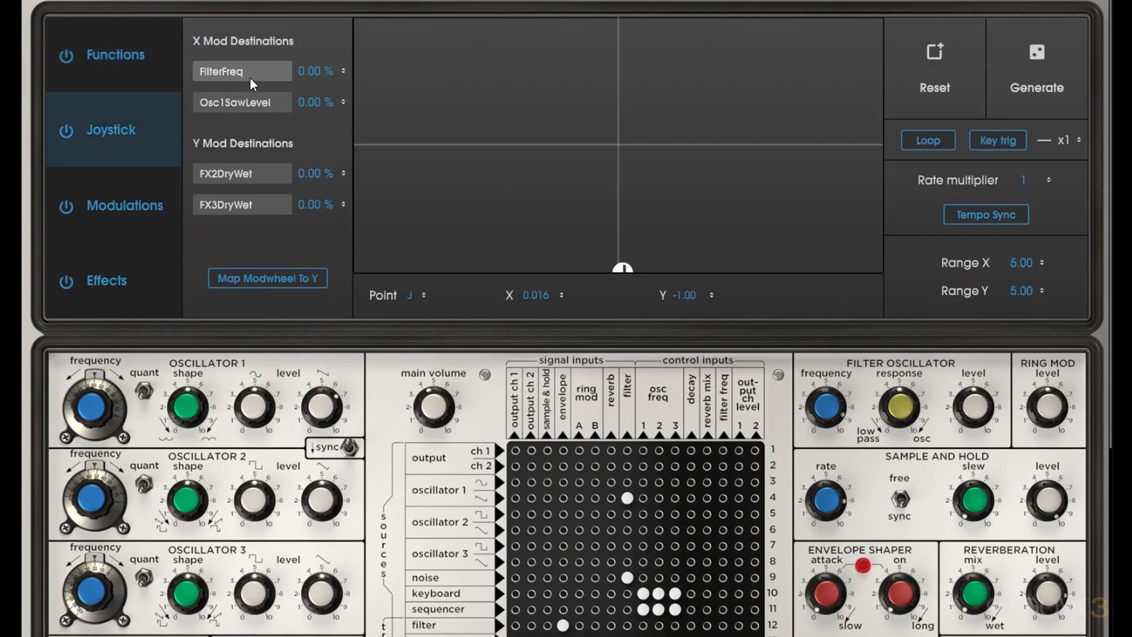
drag(617, 264, 688, 189)
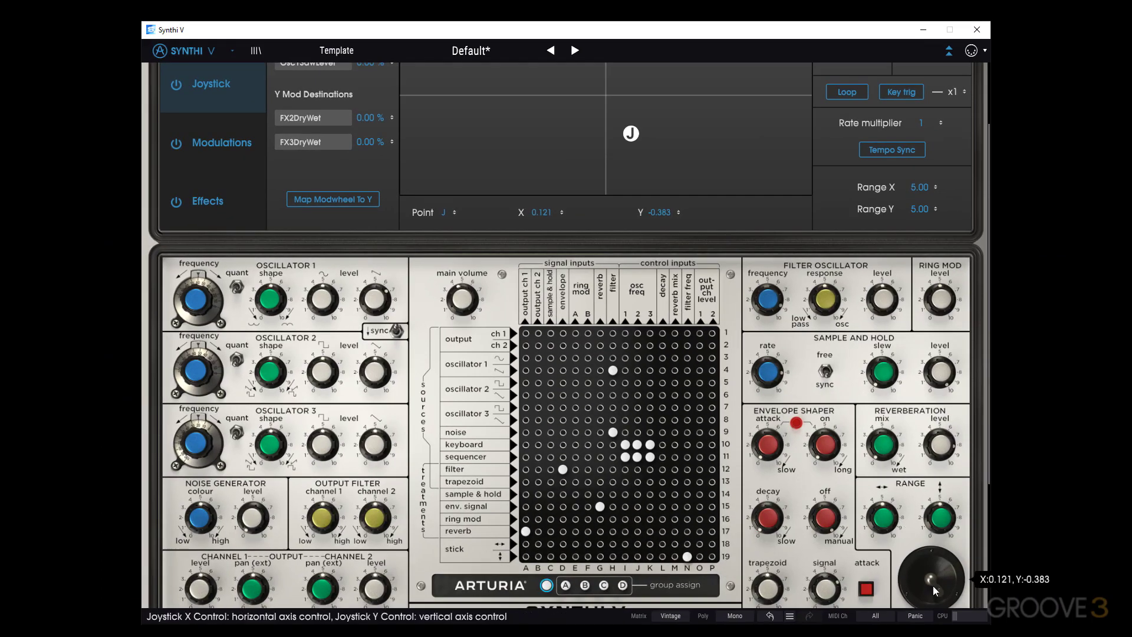
drag(933, 585, 946, 566)
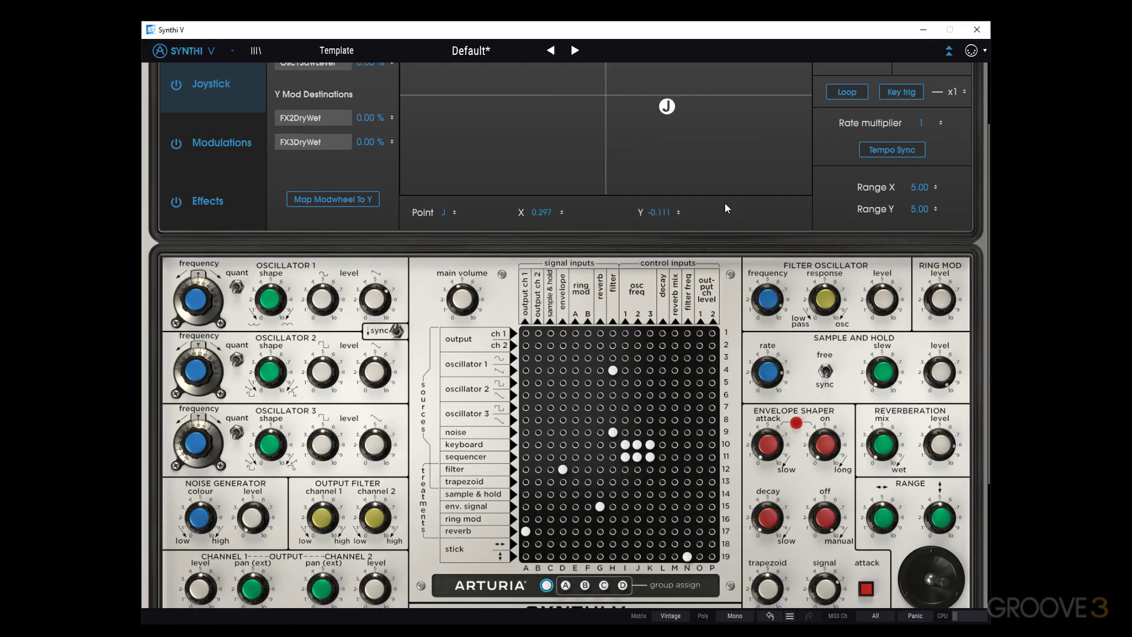
View the Modulations and Effects pages of the advanced section and close the advanced section.
scroll(729, 209, up, 3)
click(183, 237)
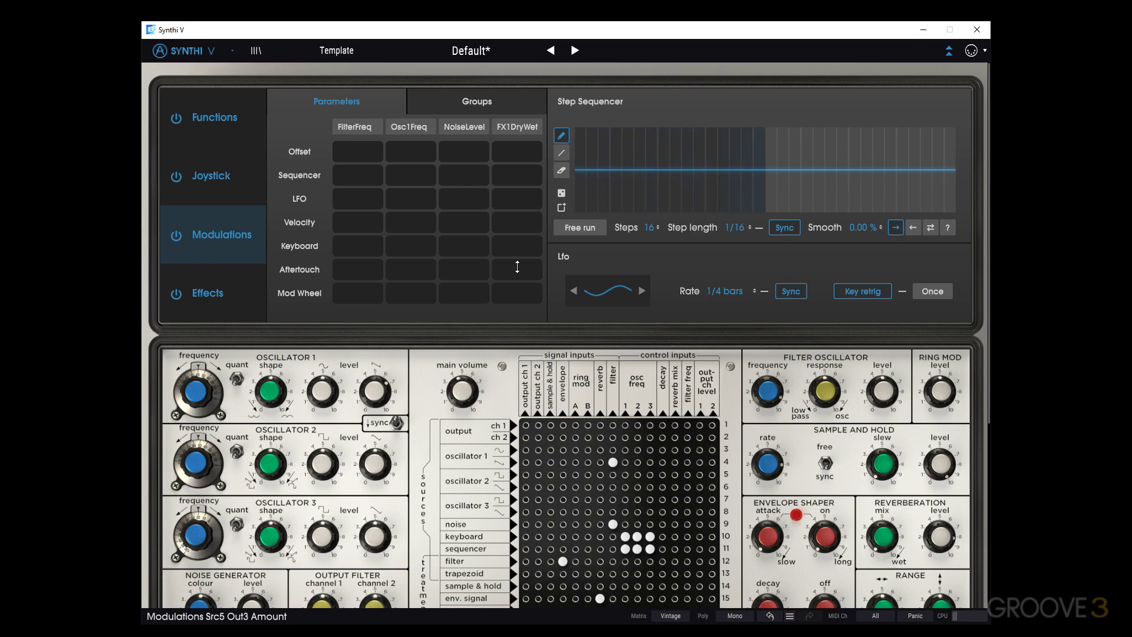
click(215, 307)
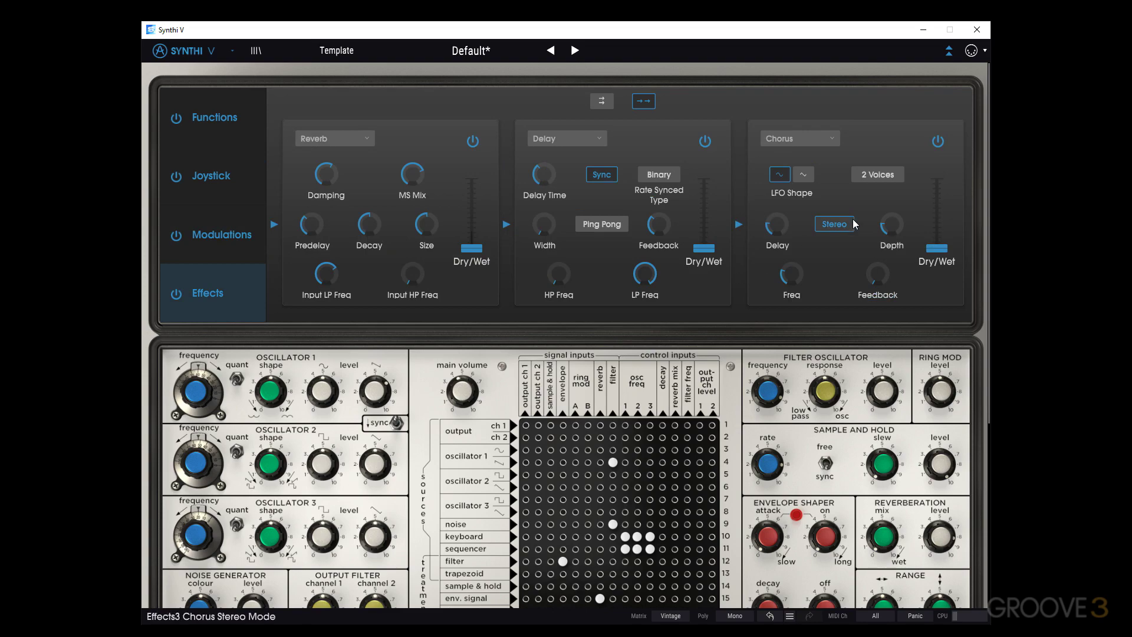
click(949, 51)
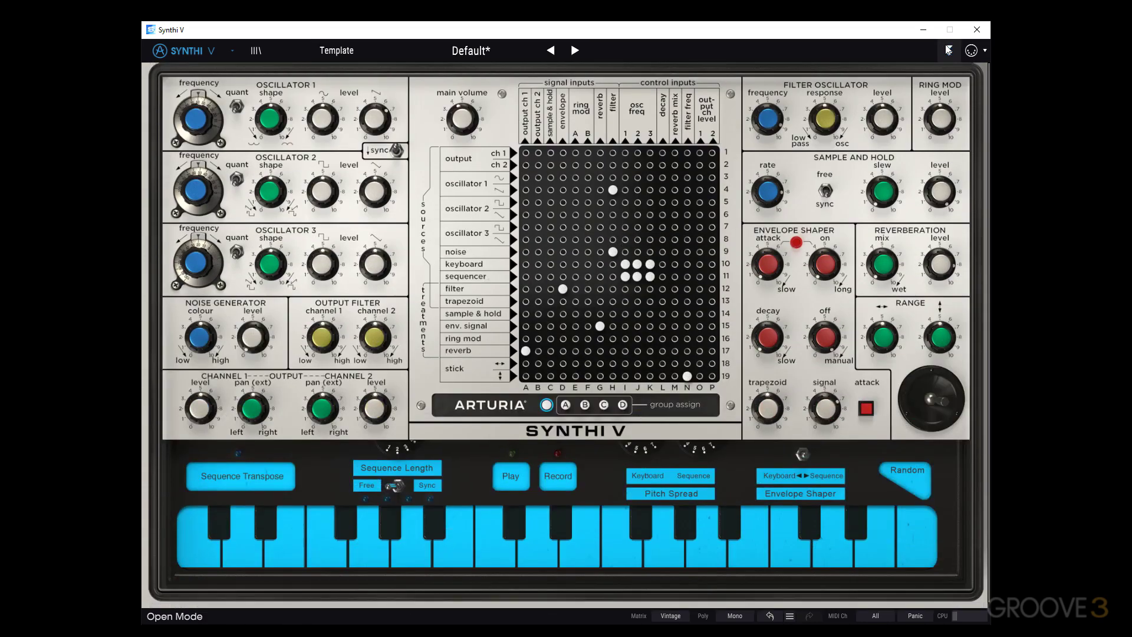